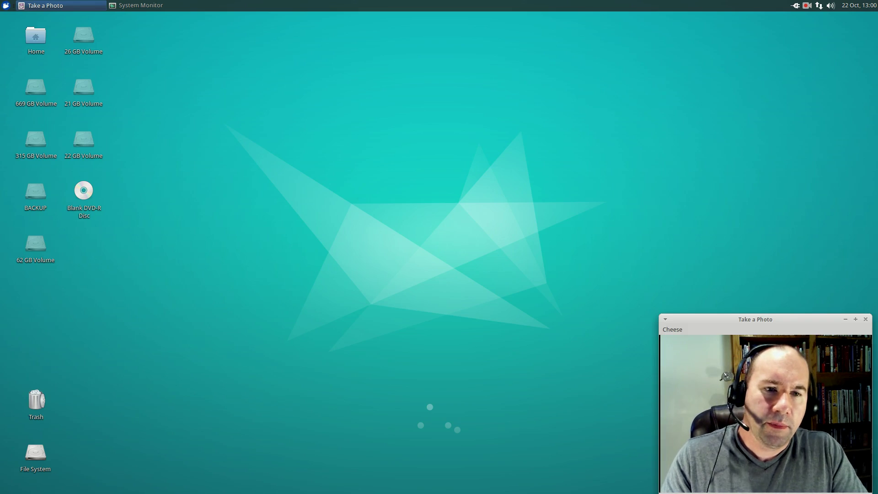
- Bring back System Monitor, move it to the upper right, then minimise it with Alt+F9
{"action": "left_click", "coordinate": [137, 6]}
{"action": "left_click_drag", "start_coordinate": [842, 19], "coordinate": [622, 41]}
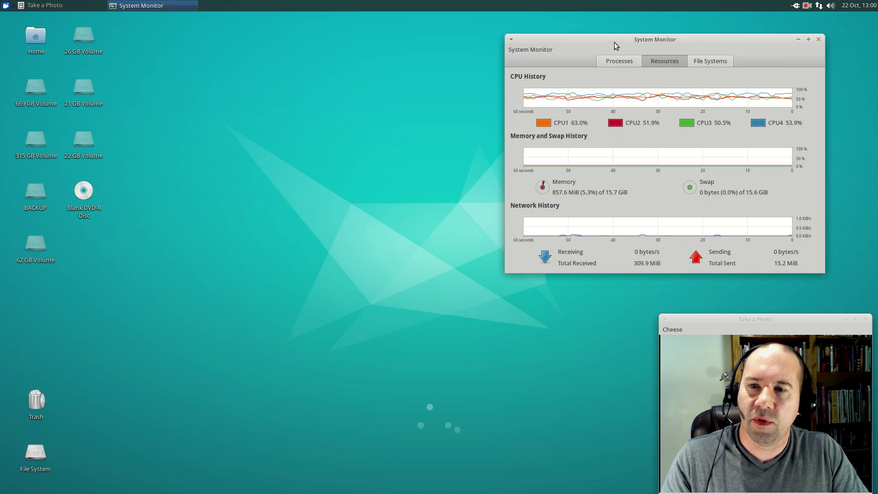
{"action": "key", "text": "alt+F9"}
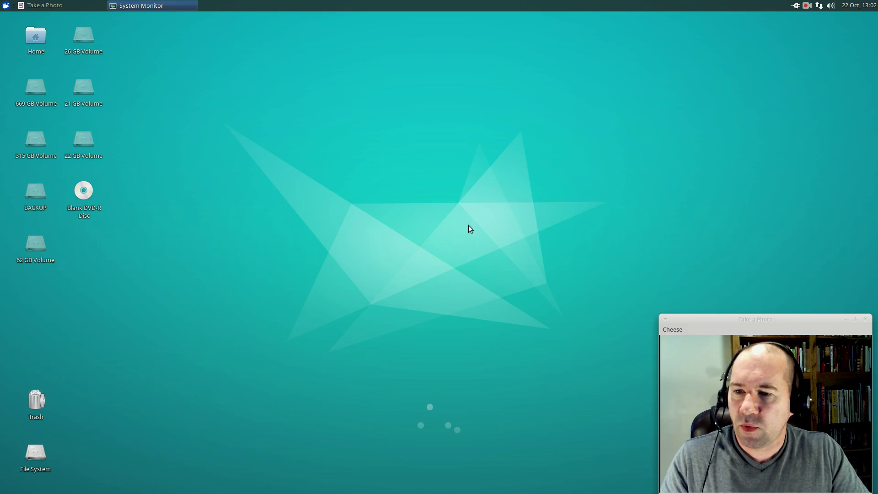
- Open Desktop Settings from the desktop context menu and move the dialog left
{"action": "right_click", "coordinate": [362, 147]}
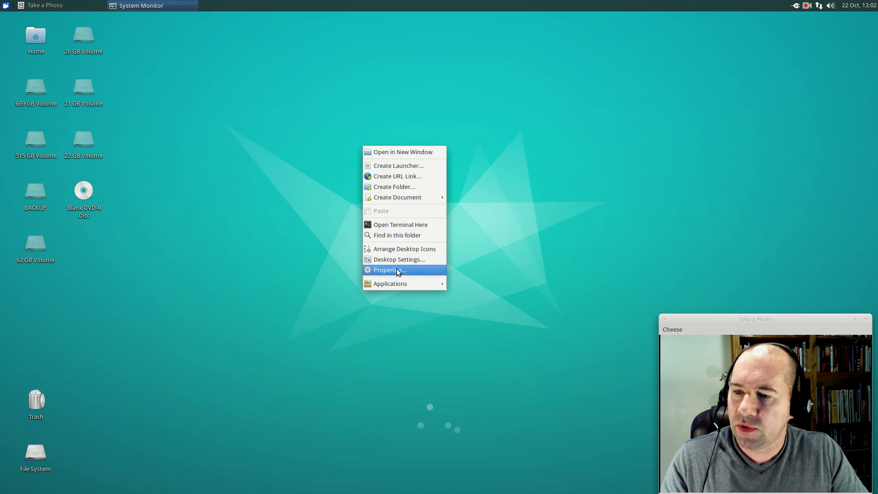
{"action": "left_click", "coordinate": [399, 261]}
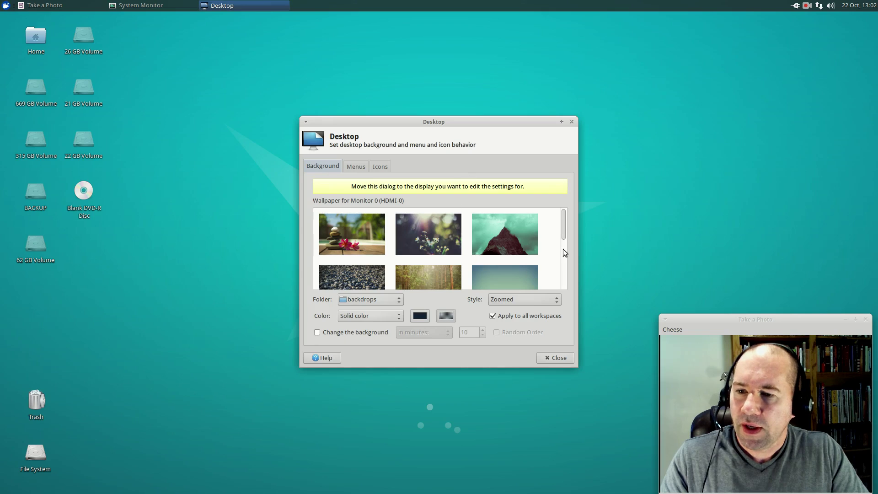
{"action": "left_click_drag", "start_coordinate": [561, 227], "coordinate": [569, 276]}
{"action": "left_click_drag", "start_coordinate": [501, 126], "coordinate": [480, 132]}
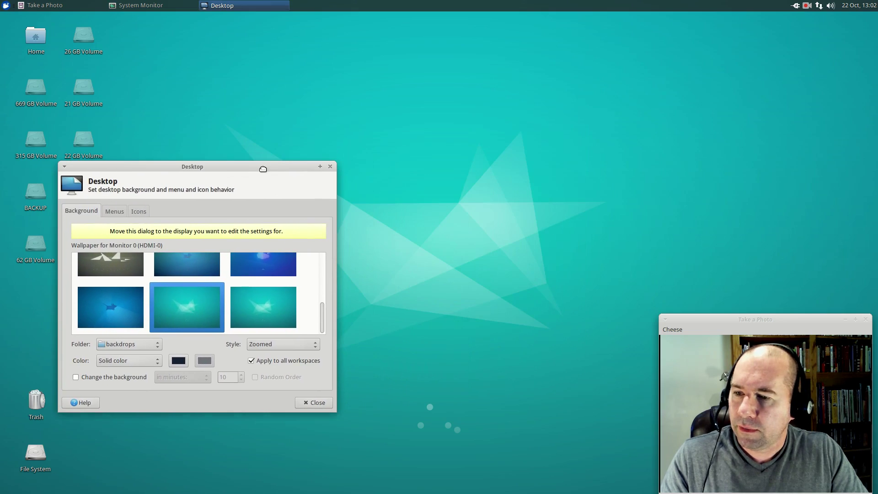
- Try the shark and rocks wallpapers, then settle on the forest image
{"action": "left_click", "coordinate": [99, 305]}
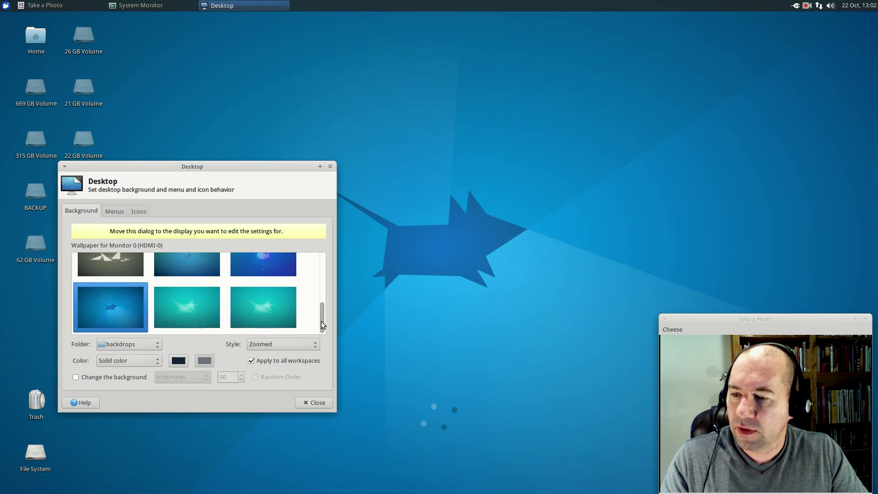
{"action": "left_click_drag", "start_coordinate": [321, 321], "coordinate": [320, 288]}
{"action": "left_click", "coordinate": [103, 288]}
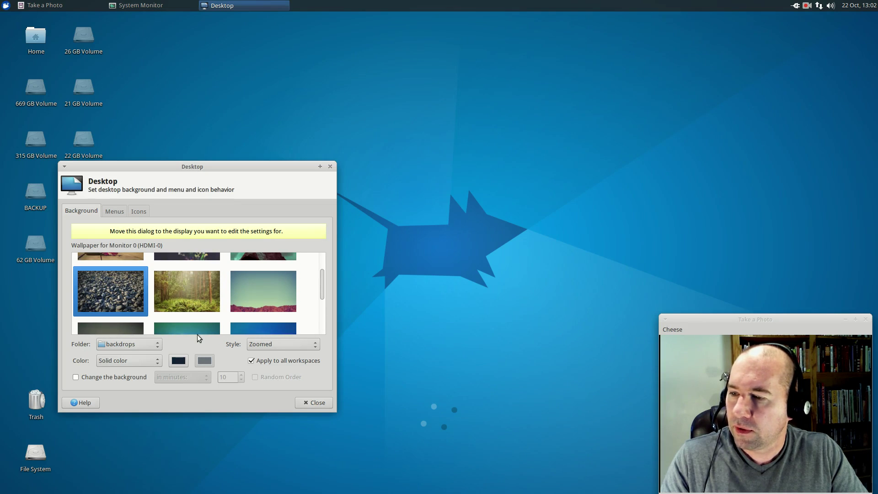
{"action": "left_click", "coordinate": [194, 291]}
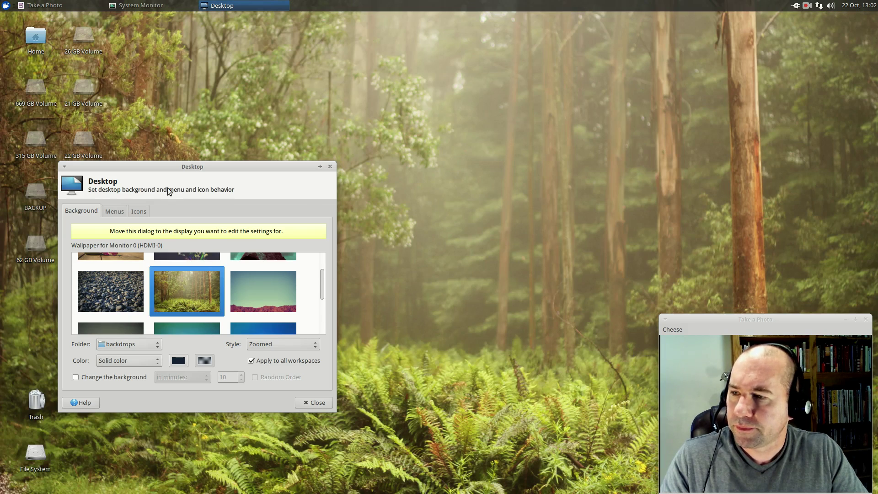
{"action": "left_click_drag", "start_coordinate": [175, 166], "coordinate": [329, 130]}
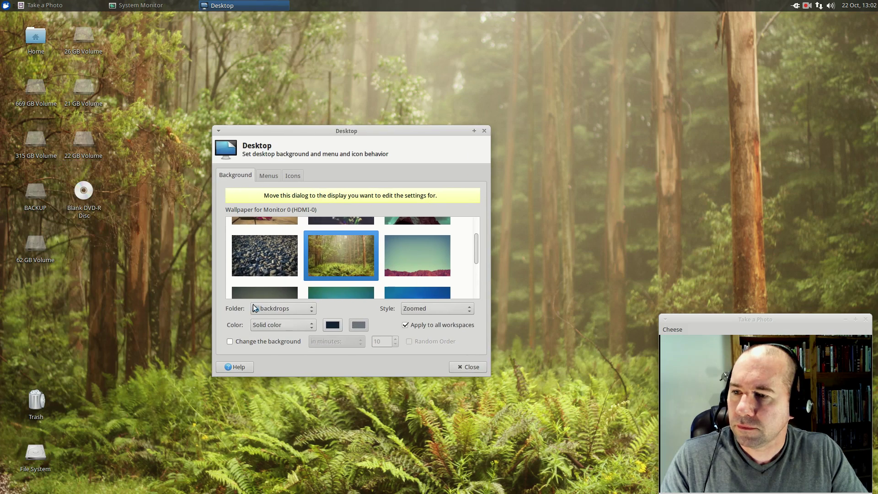
- Turn off the Removable Devices, Trash, Filesystem and Home default desktop icons
{"action": "left_click", "coordinate": [264, 175]}
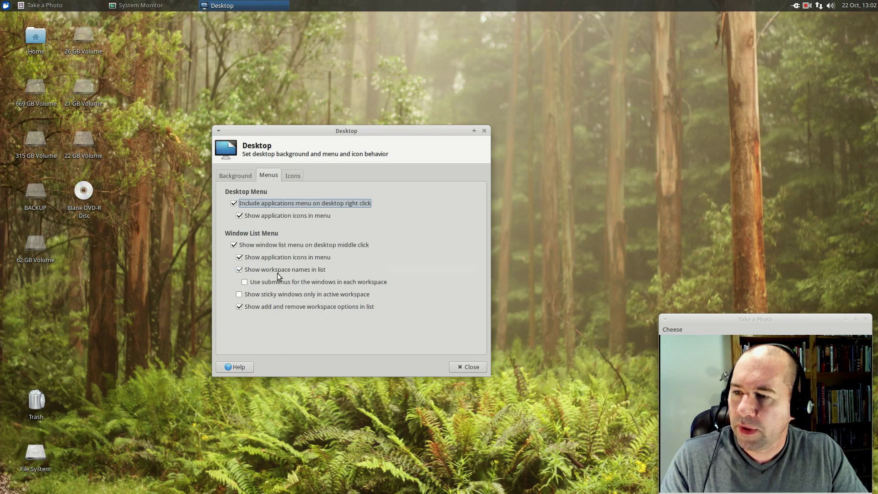
{"action": "left_click", "coordinate": [290, 178]}
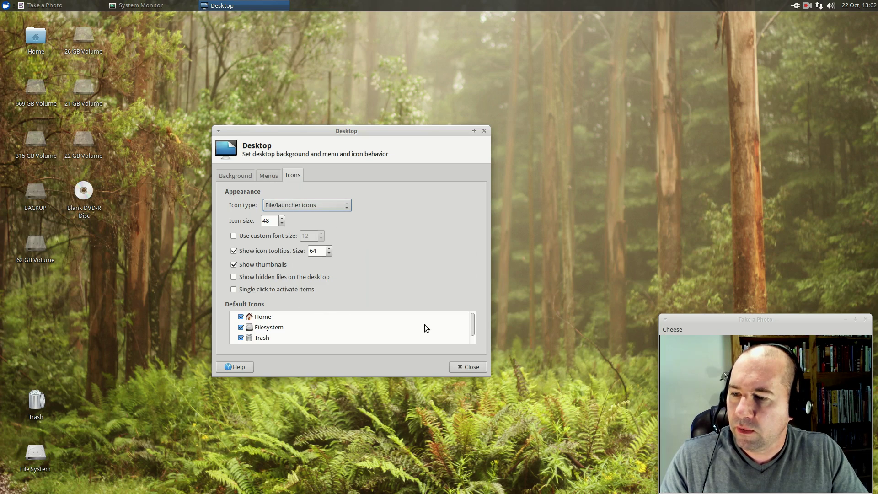
{"action": "left_click_drag", "start_coordinate": [475, 326], "coordinate": [471, 339]}
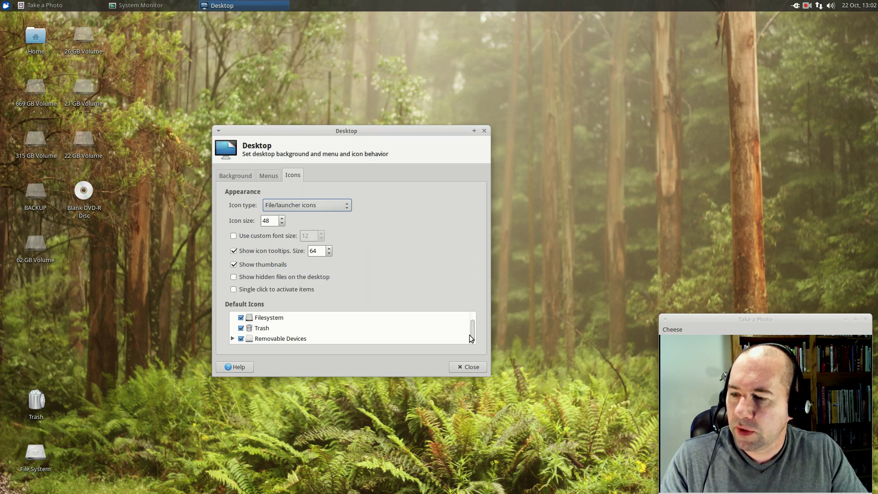
{"action": "left_click", "coordinate": [241, 339]}
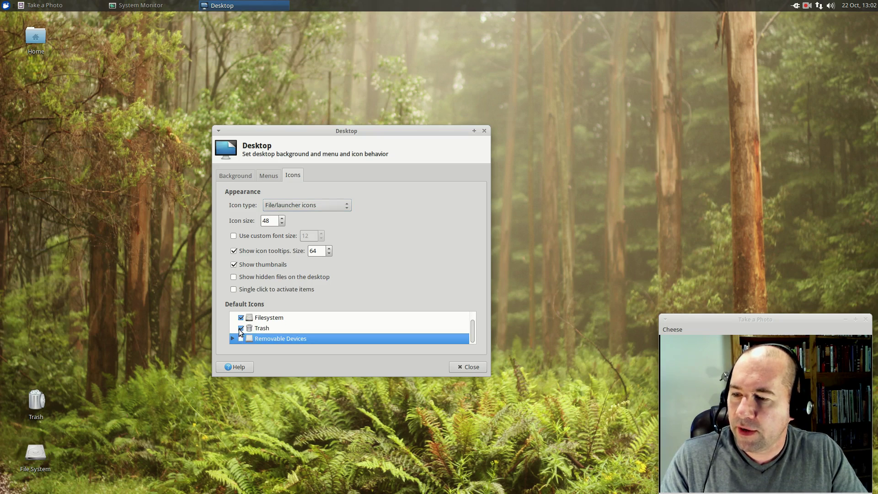
{"action": "left_click", "coordinate": [240, 328]}
{"action": "left_click", "coordinate": [240, 318]}
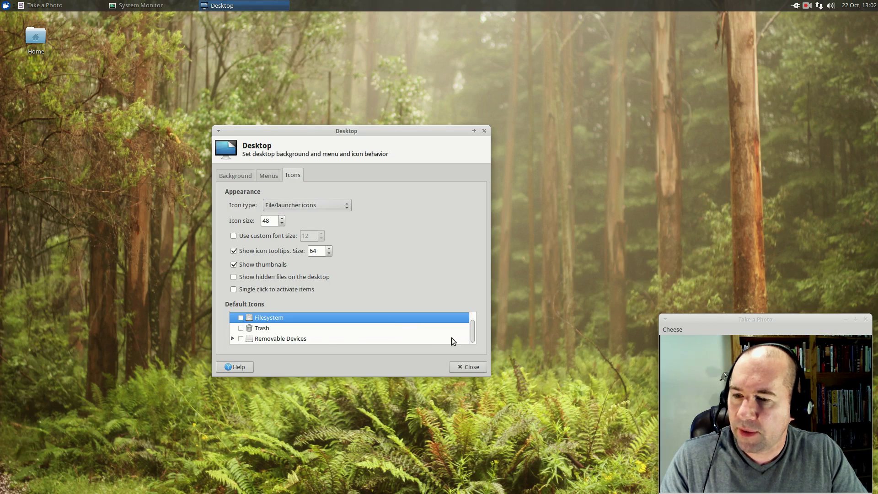
{"action": "left_click_drag", "start_coordinate": [472, 337], "coordinate": [402, 328]}
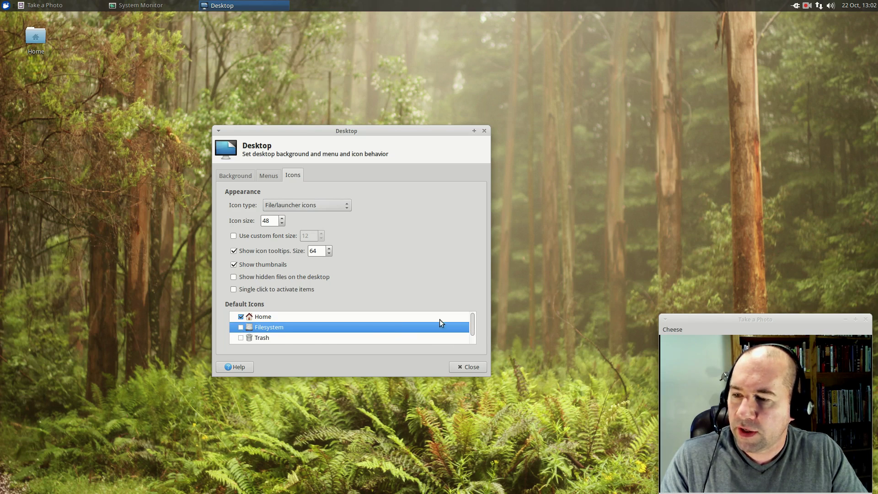
{"action": "left_click", "coordinate": [241, 317]}
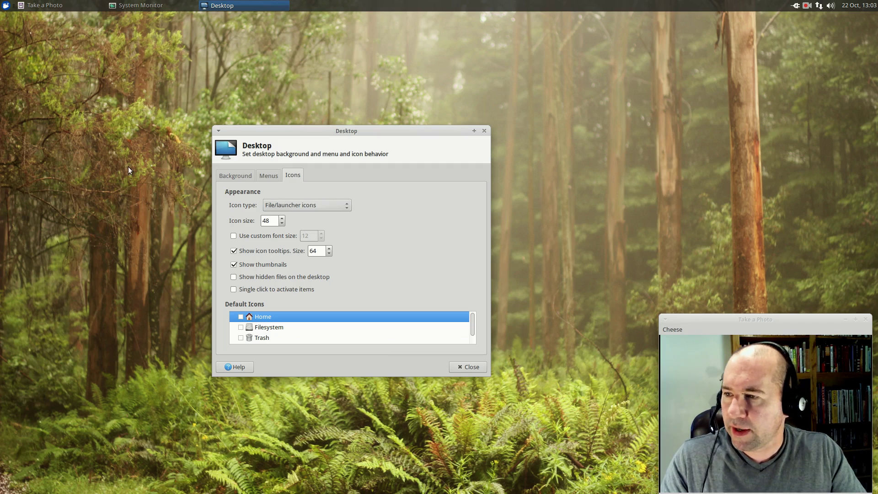
- Close Desktop Settings and launch the Settings Manager by searching 'setti' in the Whisker menu
{"action": "left_click", "coordinate": [464, 369]}
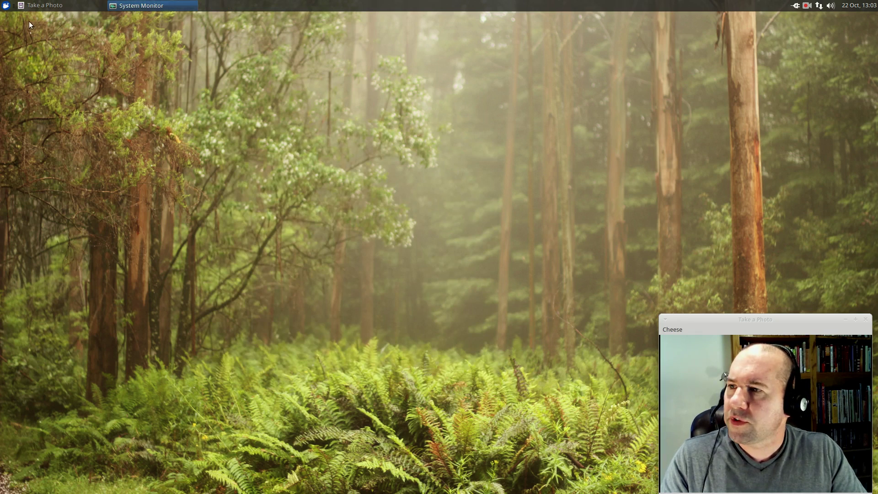
{"action": "left_click", "coordinate": [7, 6]}
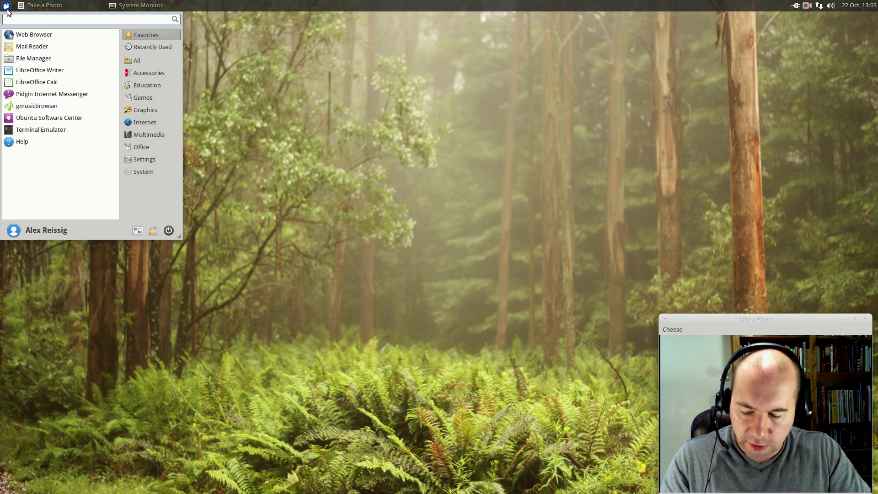
{"action": "type", "text": "sy"}
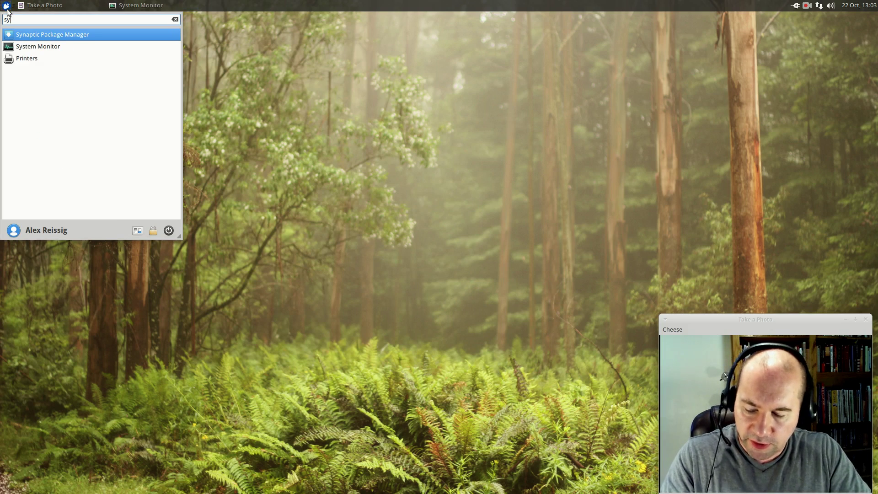
{"action": "type", "text": "ste"}
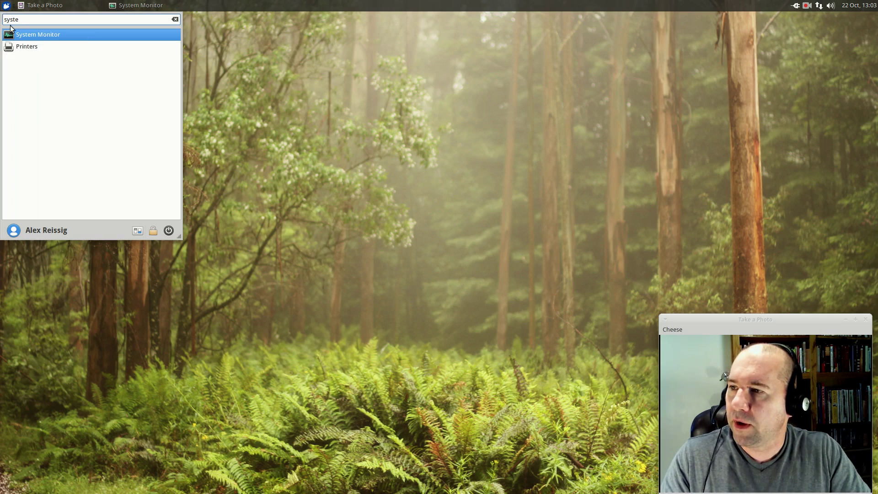
{"action": "key", "text": "BackSpace"}
{"action": "key", "text": "BackSpace"}
{"action": "key", "text": "BackSpace"}
{"action": "key", "text": "BackSpace"}
{"action": "key", "text": "BackSpace"}
{"action": "type", "text": "setting"}
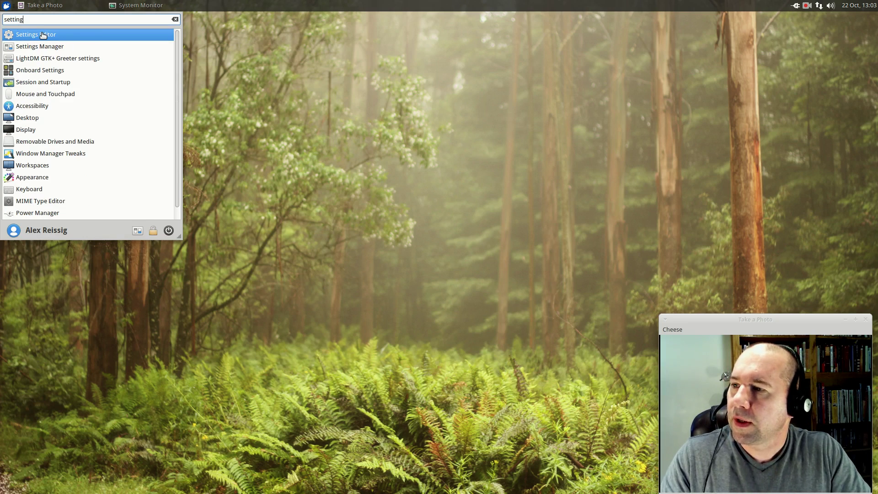
{"action": "left_click", "coordinate": [42, 46]}
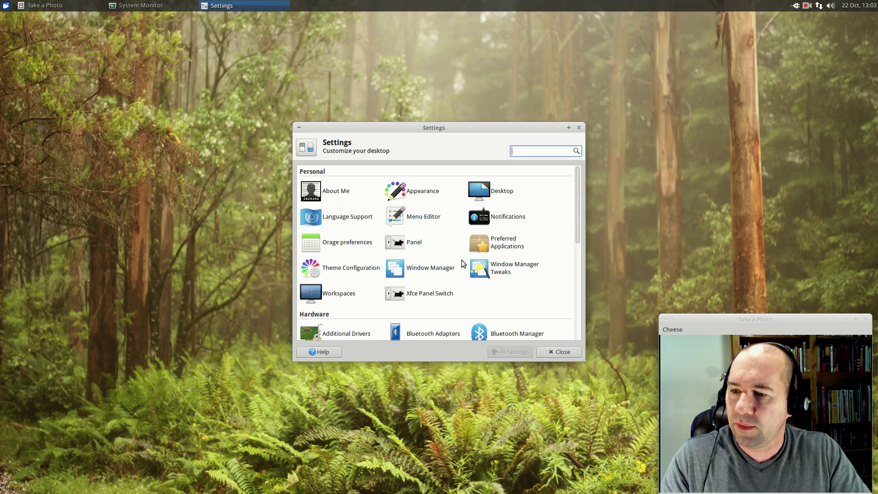
- In Window Manager settings, try Greybird-accessibility, then switch the window theme to Default
{"action": "left_click", "coordinate": [426, 271]}
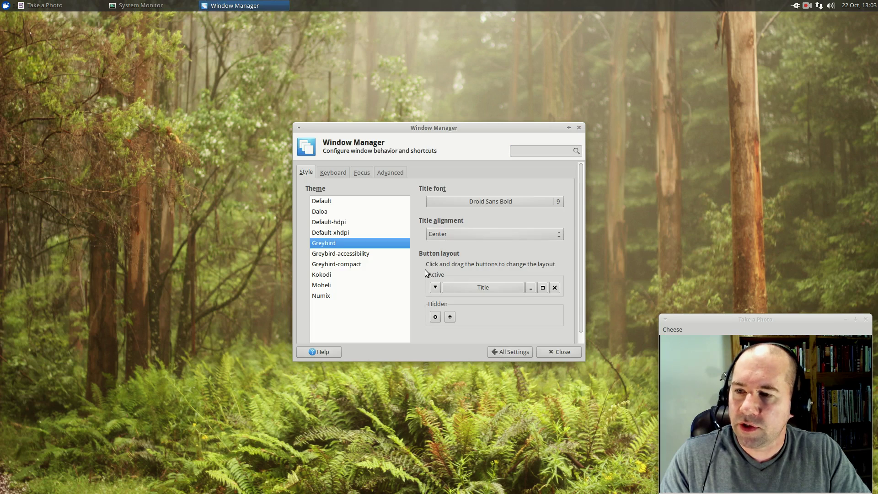
{"action": "left_click", "coordinate": [364, 255]}
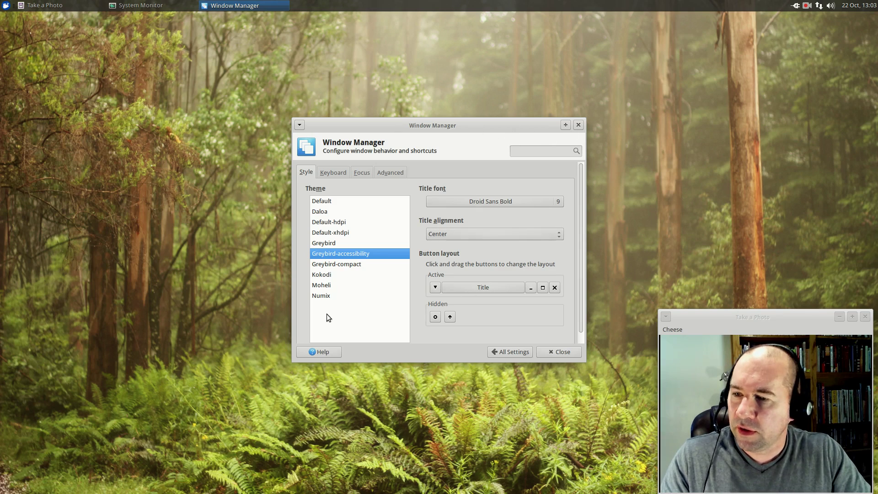
{"action": "left_click", "coordinate": [332, 201]}
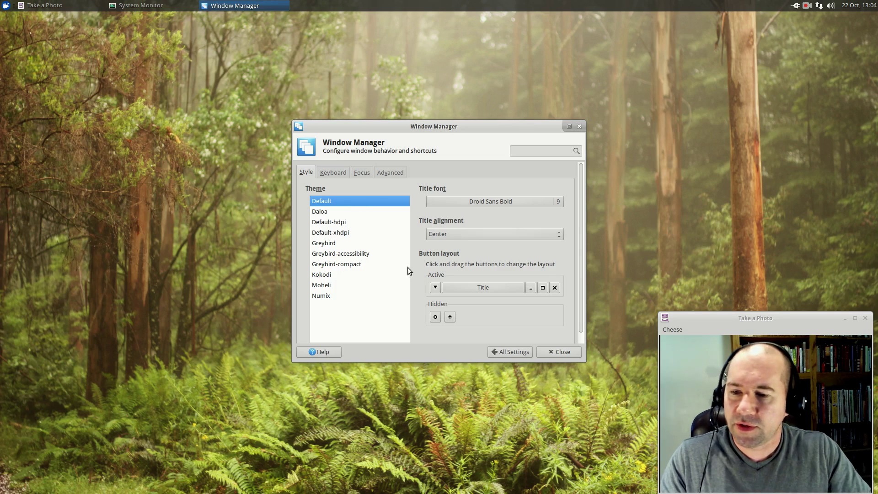
- Close the Settings Manager and launch Xfce Panel Switch by searching 'pane' in the Whisker menu
{"action": "left_click", "coordinate": [505, 352]}
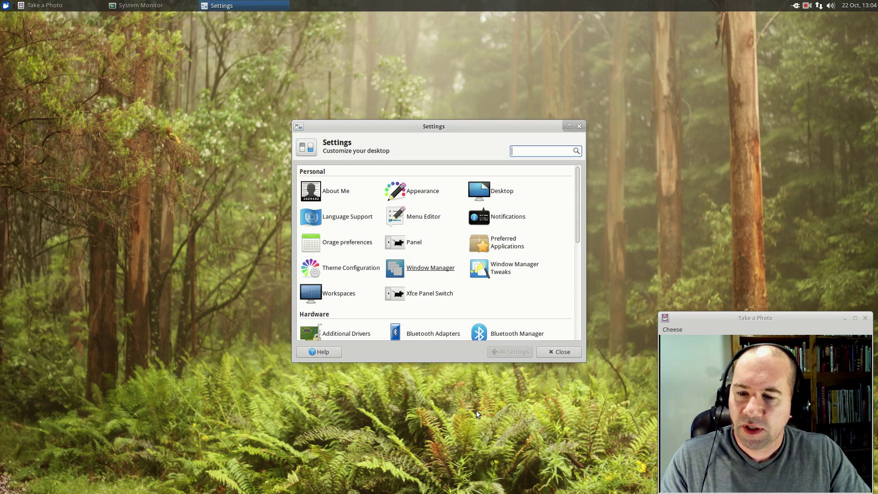
{"action": "key", "text": "alt+F4"}
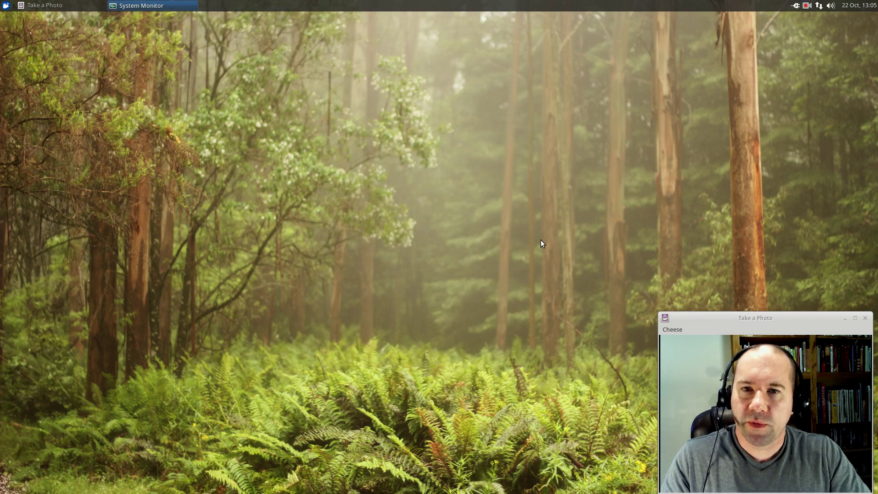
{"action": "left_click", "coordinate": [8, 6]}
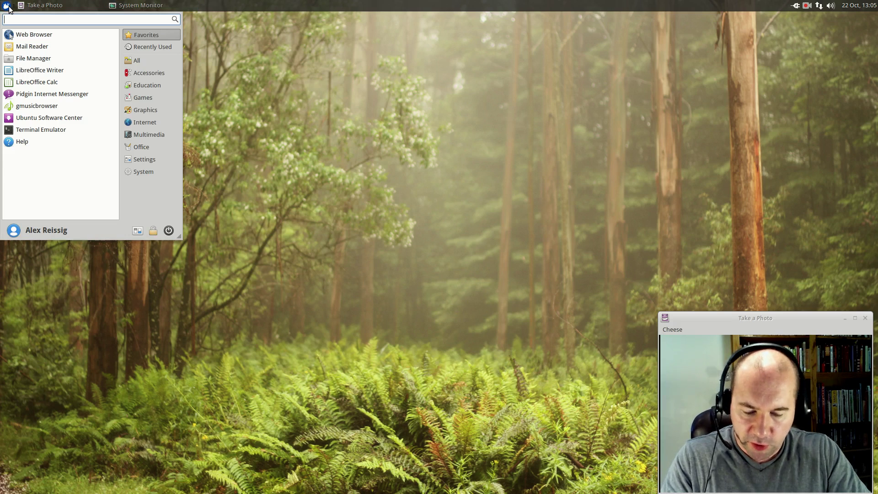
{"action": "type", "text": "pane"}
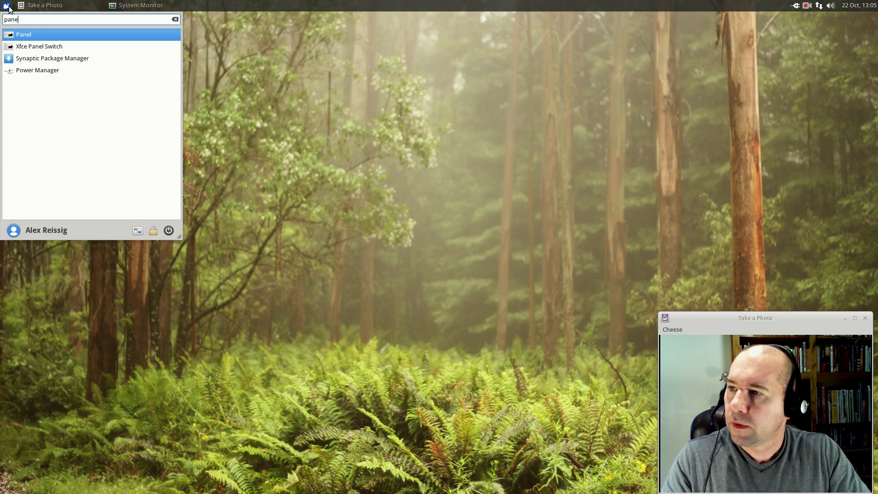
{"action": "left_click", "coordinate": [20, 48]}
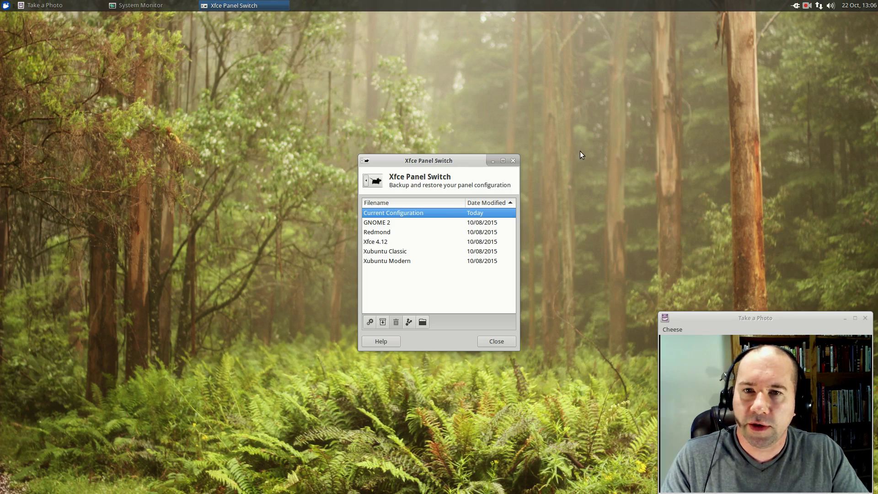
- Apply the GNOME 2 layout, then the Redmond layout, checking its Start menu
{"action": "left_click", "coordinate": [389, 223]}
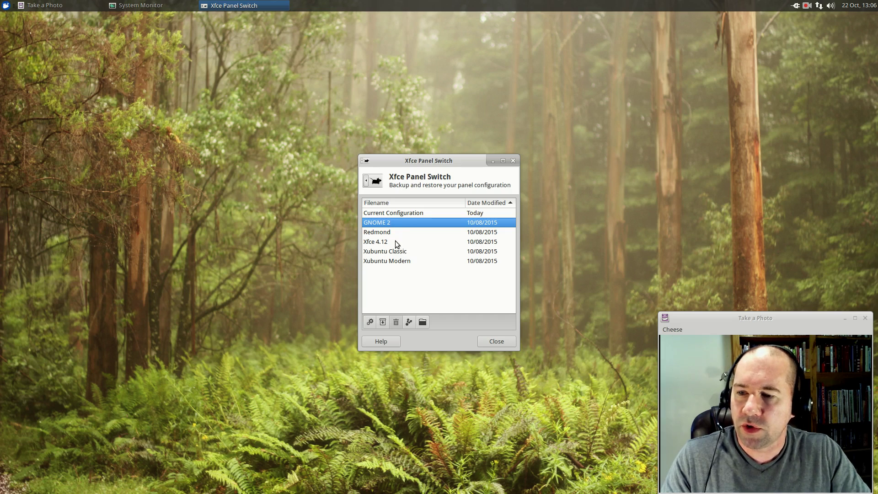
{"action": "left_click", "coordinate": [370, 324]}
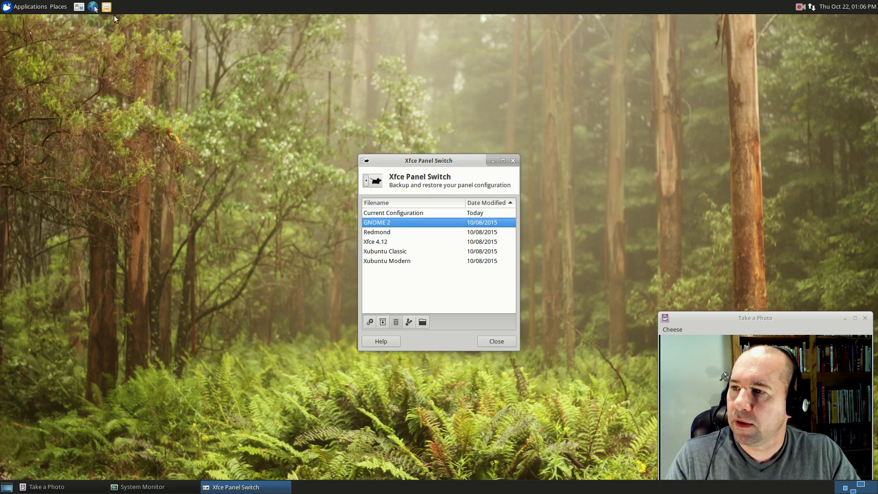
{"action": "left_click", "coordinate": [386, 233]}
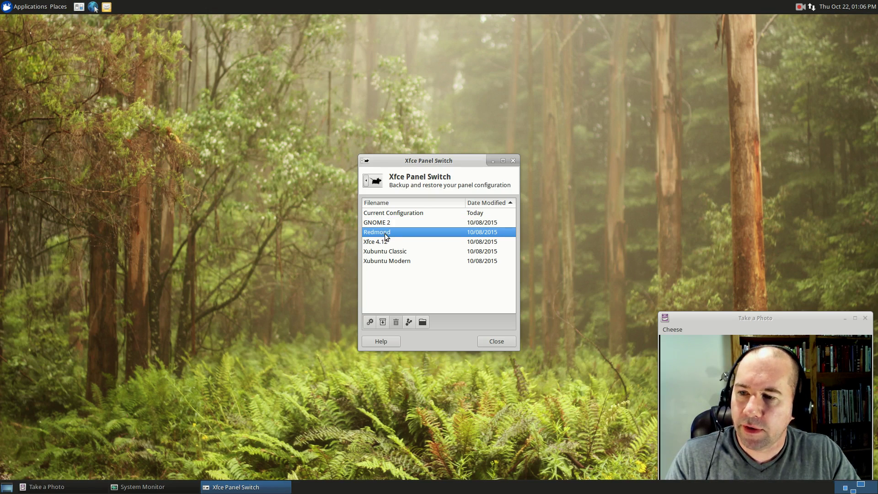
{"action": "left_click", "coordinate": [370, 322]}
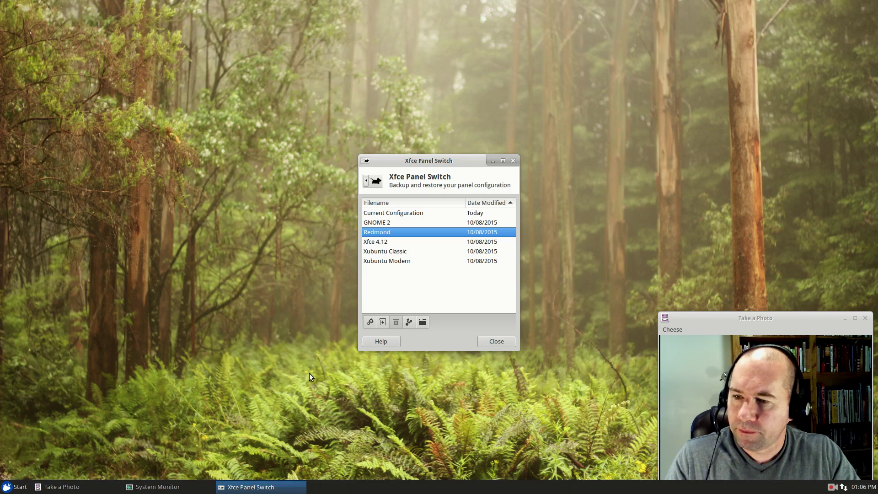
{"action": "left_click", "coordinate": [5, 489]}
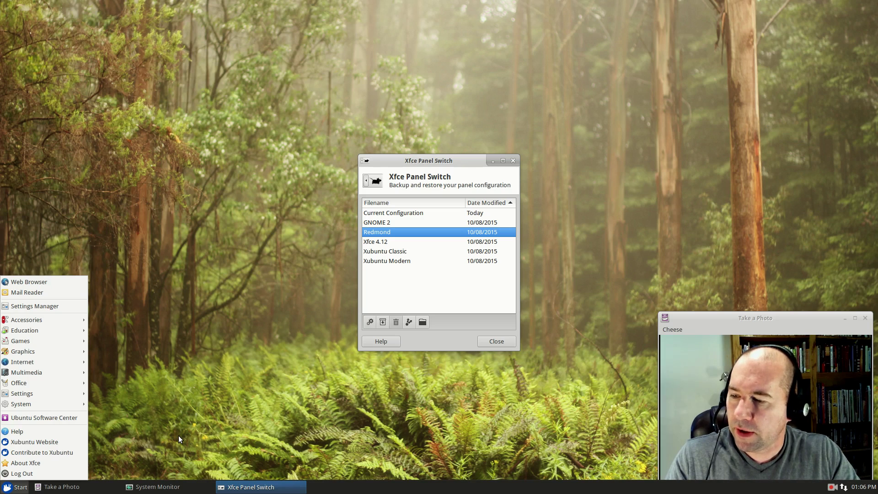
{"action": "left_click", "coordinate": [321, 438]}
- Apply the Xfce 4.12 panel layout and select Xubuntu Classic next
{"action": "left_click", "coordinate": [390, 244]}
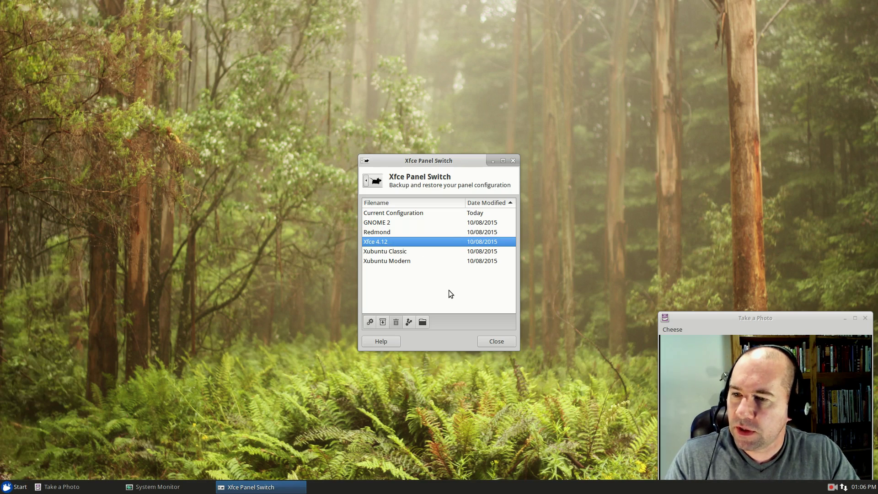
{"action": "left_click", "coordinate": [371, 323]}
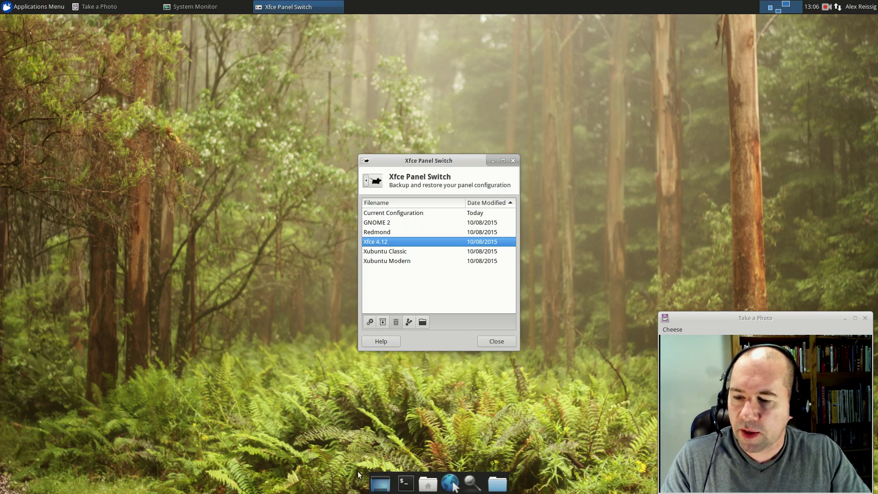
{"action": "left_click", "coordinate": [385, 252]}
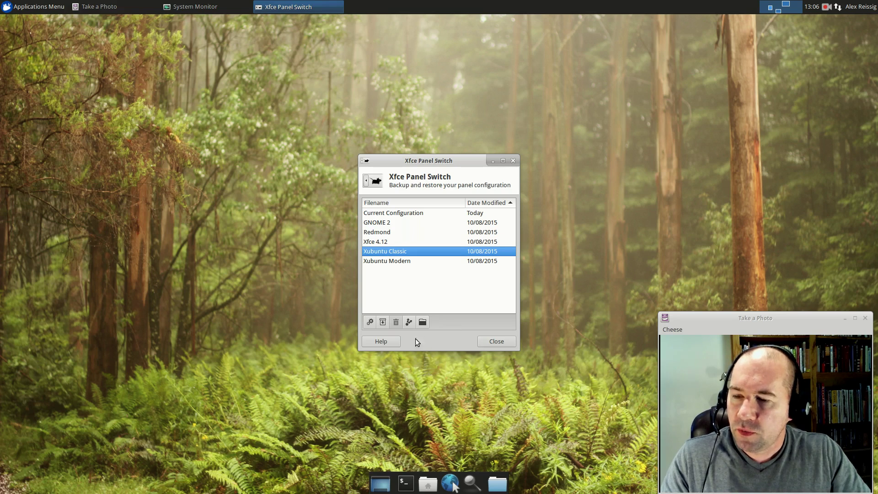
- Apply Xubuntu Classic, check its applications menu and dock, then apply Xubuntu Modern
{"action": "left_click", "coordinate": [369, 323]}
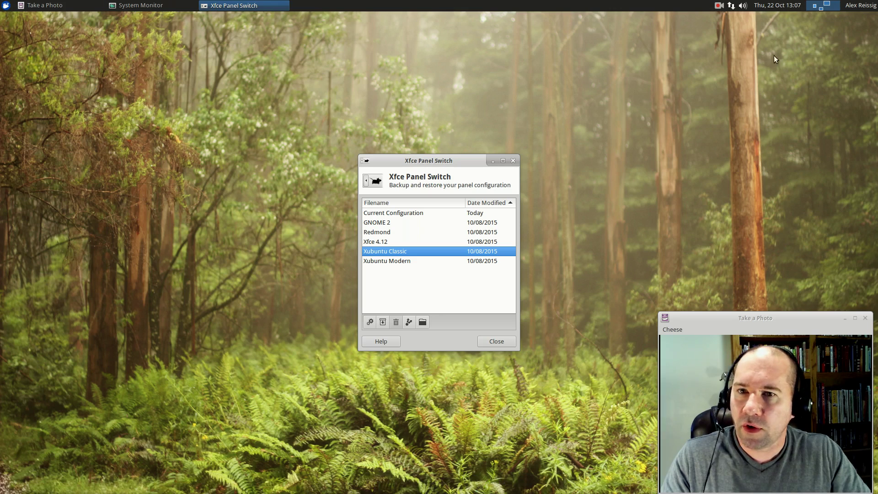
{"action": "left_click", "coordinate": [5, 7]}
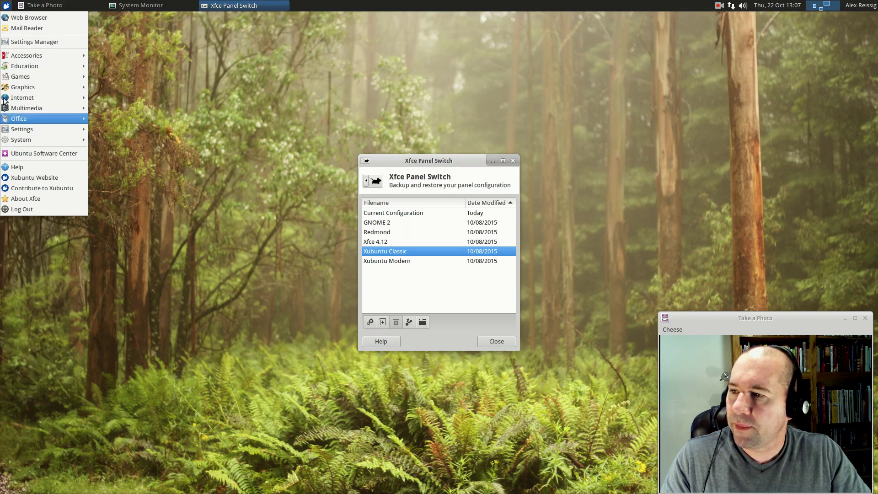
{"action": "left_click", "coordinate": [143, 120]}
{"action": "mouse_move", "coordinate": [348, 489]}
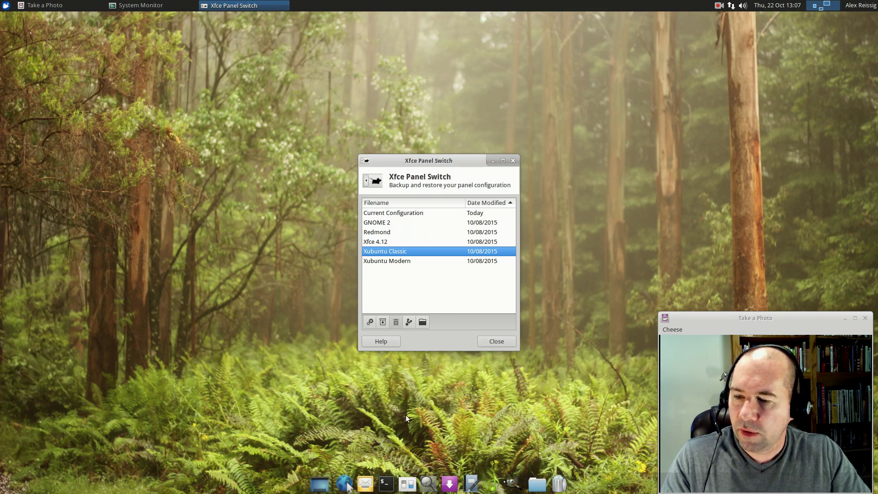
{"action": "left_click", "coordinate": [410, 261]}
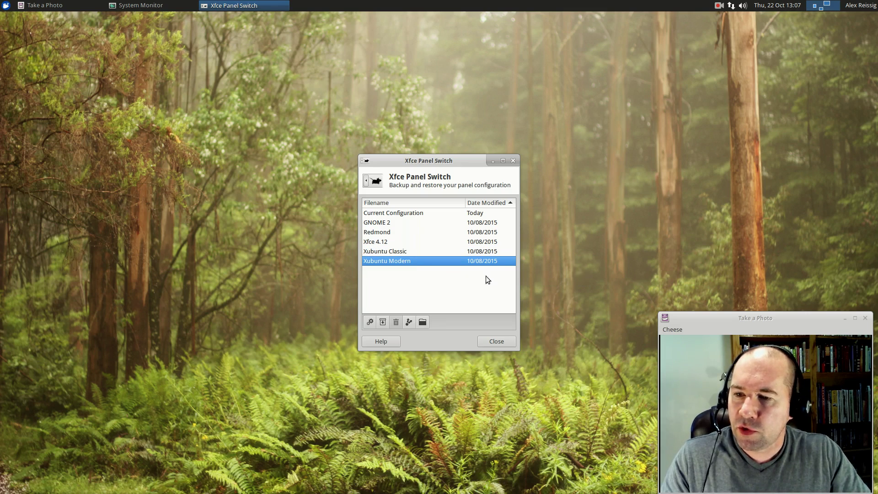
{"action": "left_click", "coordinate": [370, 323]}
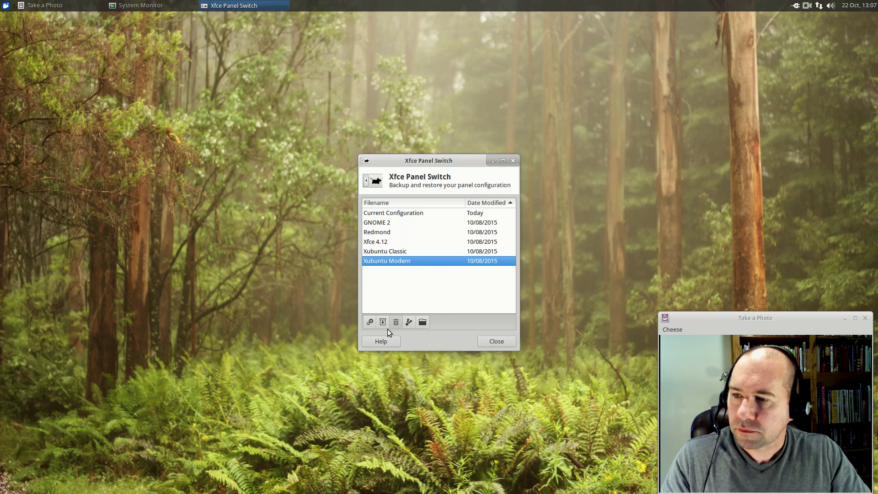
- Dismiss the Whisker menu, then launch LibreOffice Writer from its Favorites
{"action": "left_click", "coordinate": [7, 6]}
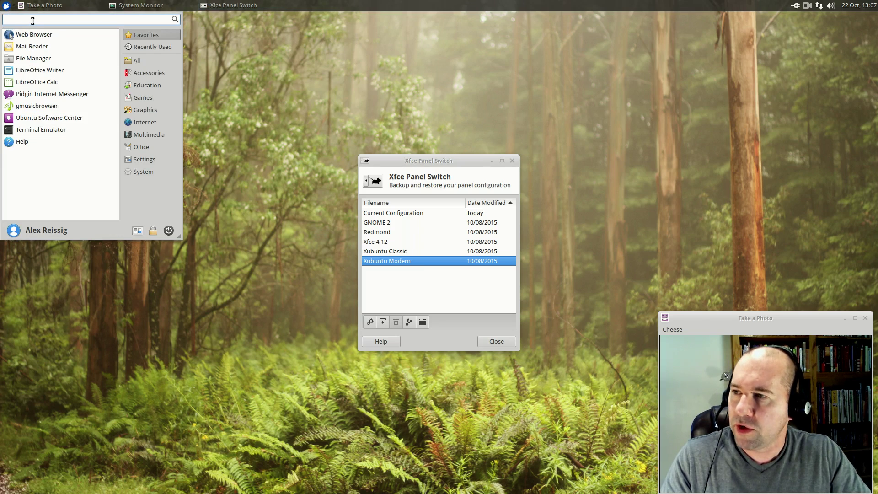
{"action": "left_click", "coordinate": [195, 55]}
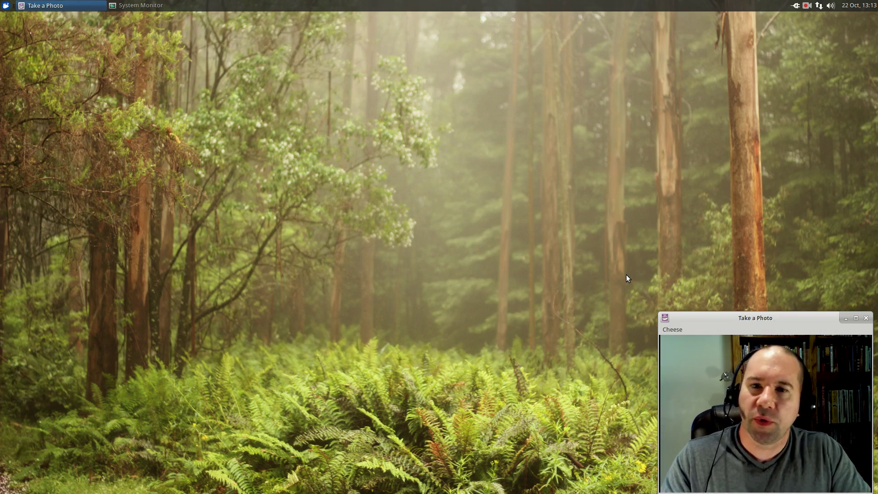
{"action": "left_click", "coordinate": [6, 6]}
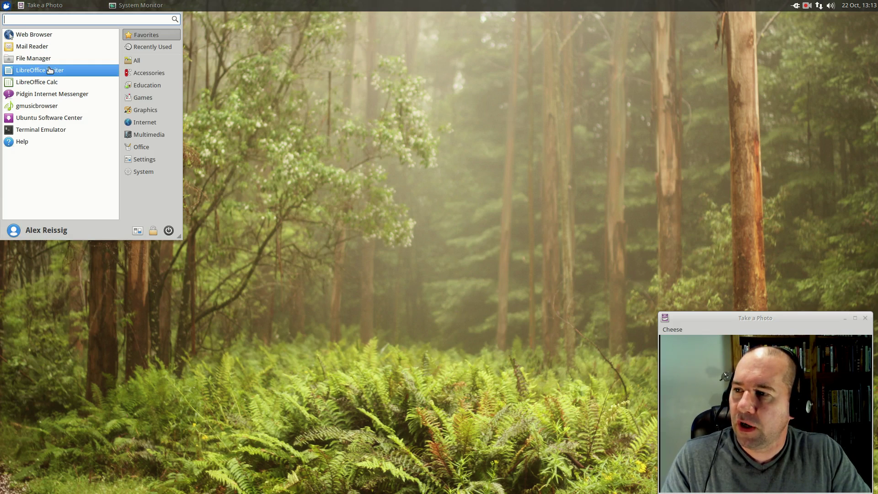
{"action": "left_click", "coordinate": [60, 72]}
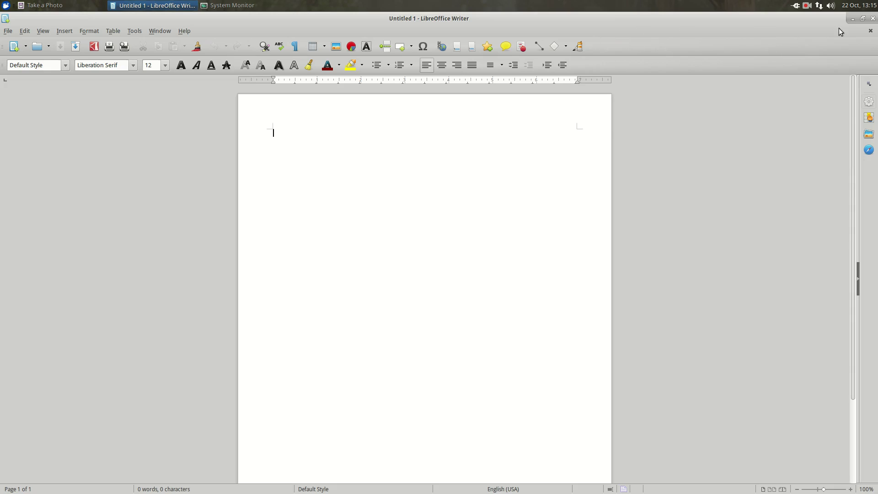
- Close LibreOffice Writer and show the Accessories category in the Whisker menu
{"action": "left_click", "coordinate": [873, 18]}
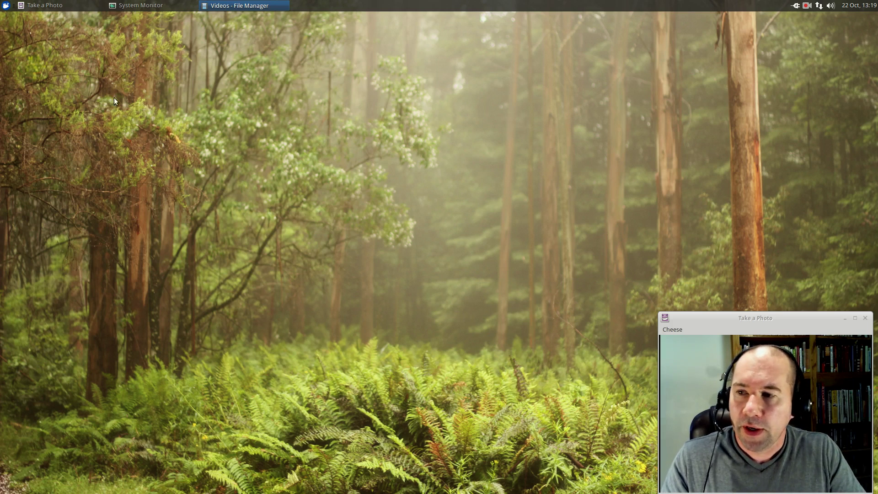
{"action": "left_click", "coordinate": [6, 7]}
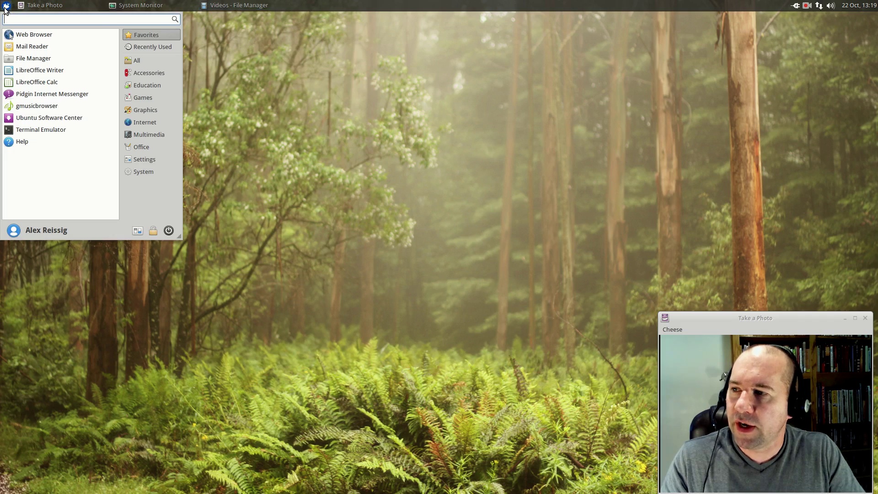
{"action": "left_click", "coordinate": [157, 70]}
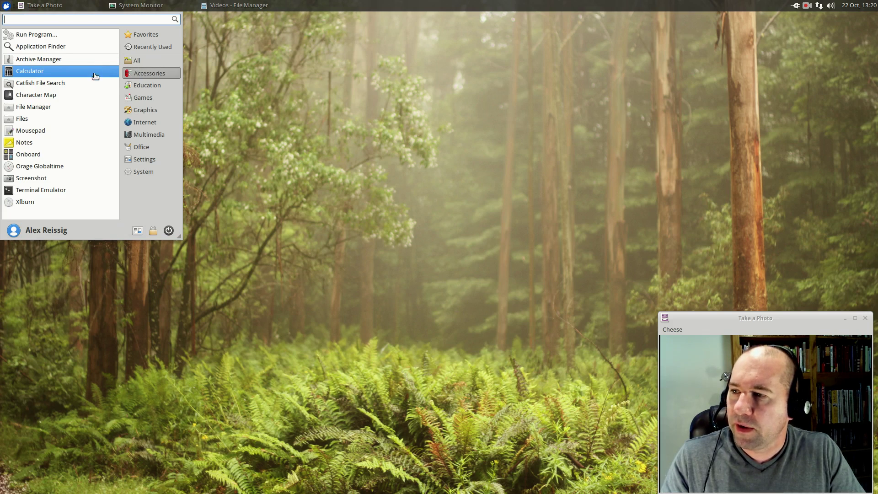
- Open the home folder in Thunar from Accessories, move it up-left, scroll its sidebar, then close it
{"action": "left_click", "coordinate": [76, 109]}
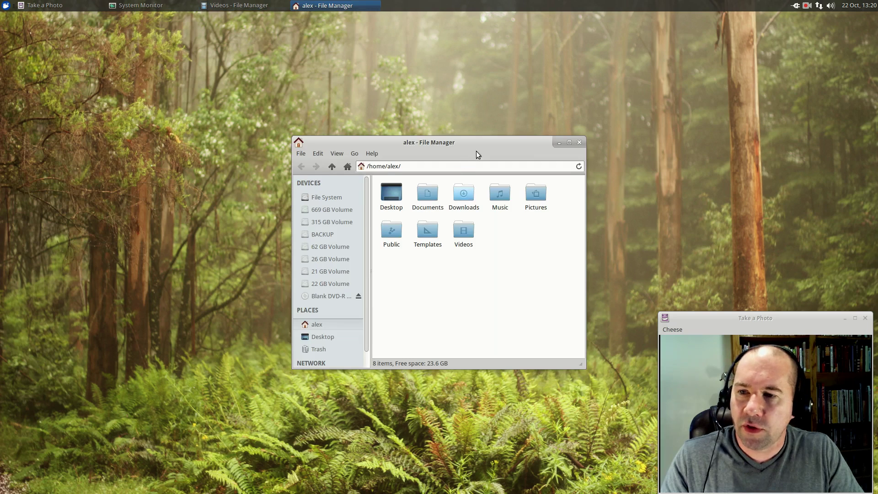
{"action": "left_click_drag", "start_coordinate": [479, 146], "coordinate": [372, 81]}
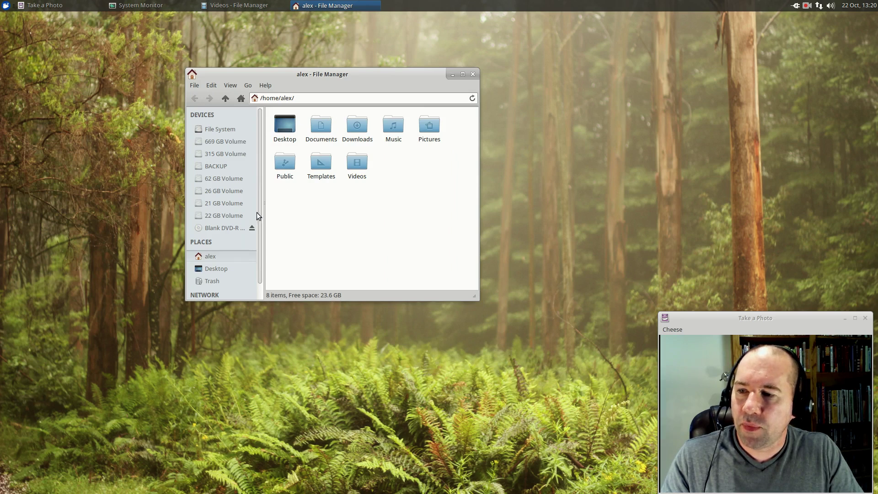
{"action": "left_click_drag", "start_coordinate": [260, 210], "coordinate": [260, 228]}
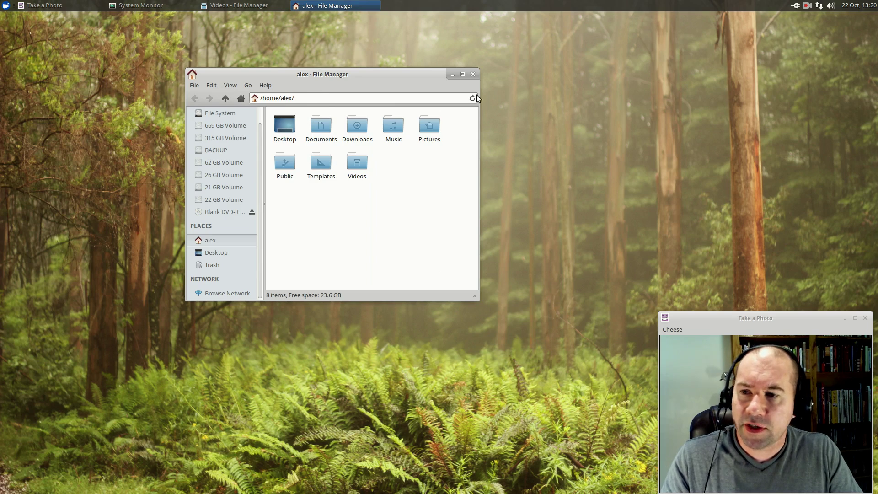
{"action": "left_click", "coordinate": [473, 75]}
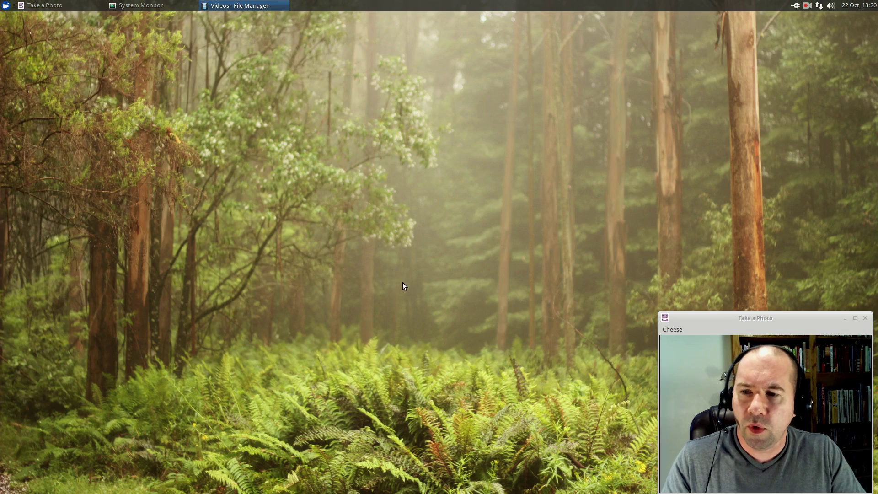
- Open the Whisker menu on the Accessories category to list Mousepad, Notes, Screenshot and Xfburn
{"action": "left_click", "coordinate": [6, 6]}
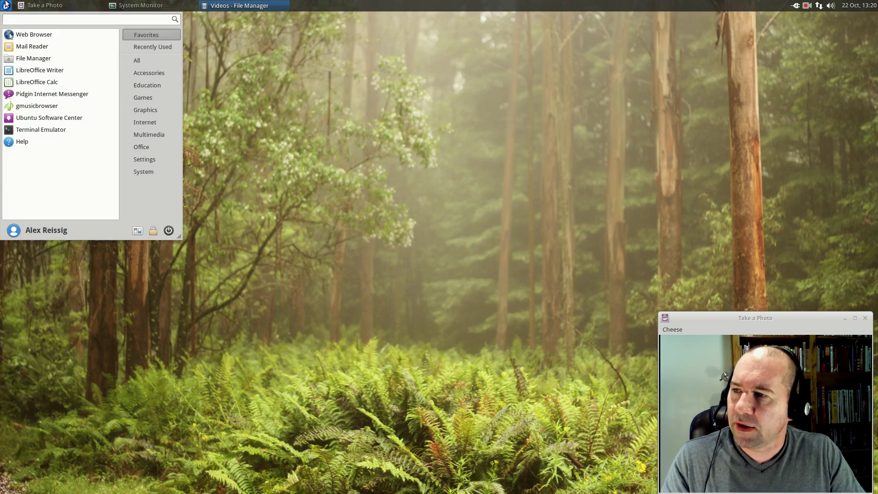
{"action": "left_click", "coordinate": [140, 73]}
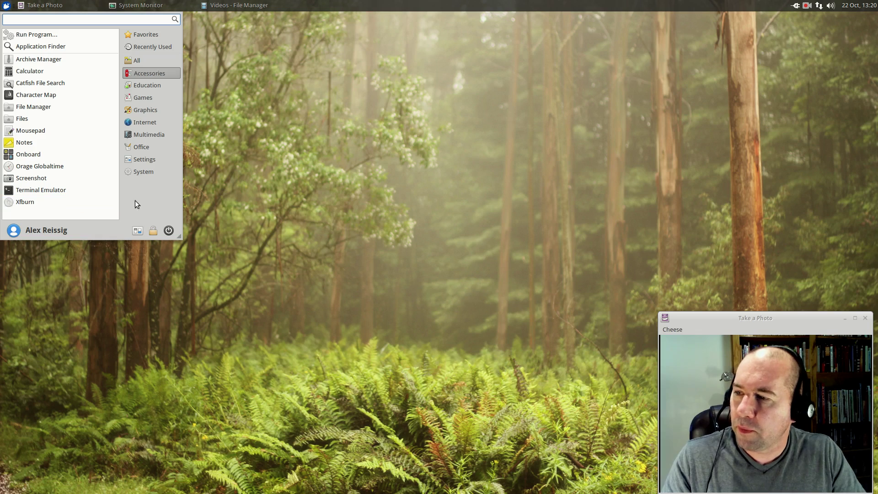
- Browse the Education, Games, Graphics, Internet and Multimedia categories in the Whisker menu
{"action": "left_click", "coordinate": [150, 89]}
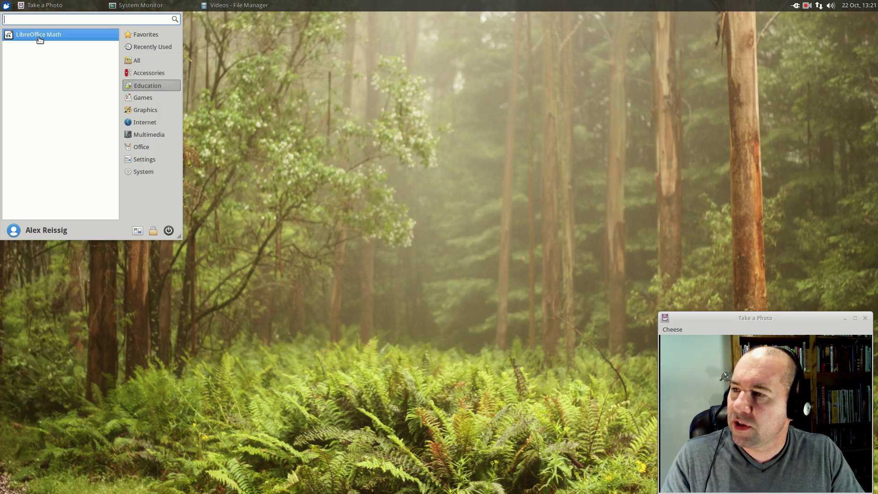
{"action": "left_click", "coordinate": [150, 97]}
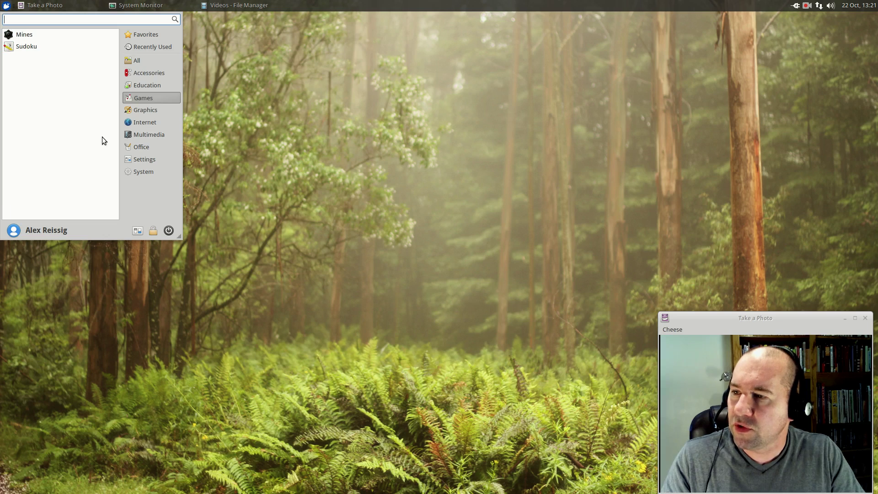
{"action": "left_click", "coordinate": [140, 112]}
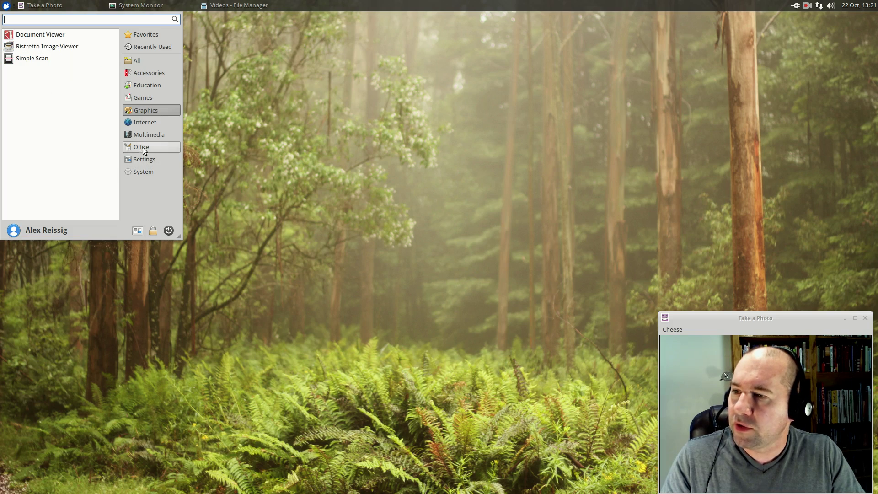
{"action": "left_click", "coordinate": [139, 125]}
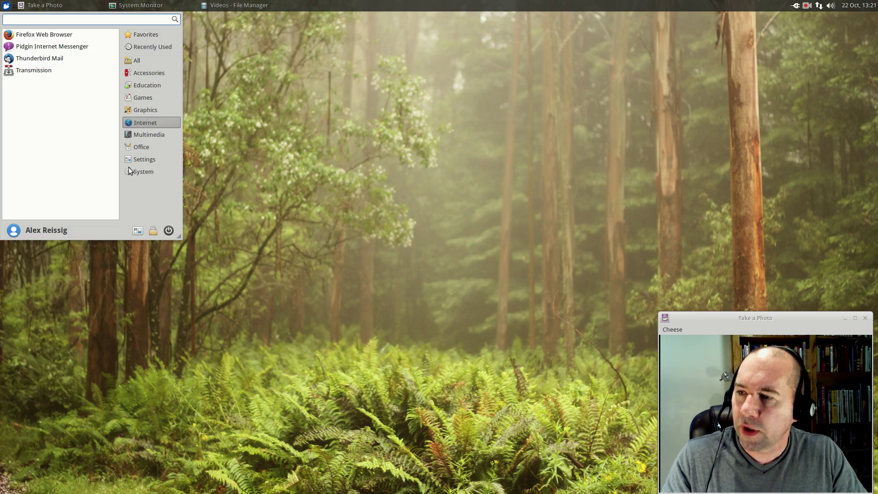
{"action": "left_click", "coordinate": [159, 135]}
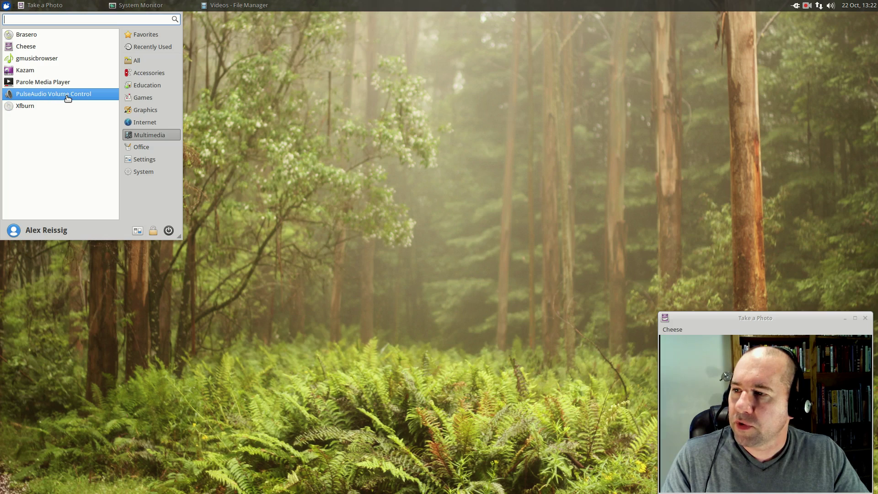
- Browse the Office, Settings and System categories, ending on Gigolo, Synaptic and System Monitor
{"action": "left_click", "coordinate": [147, 145]}
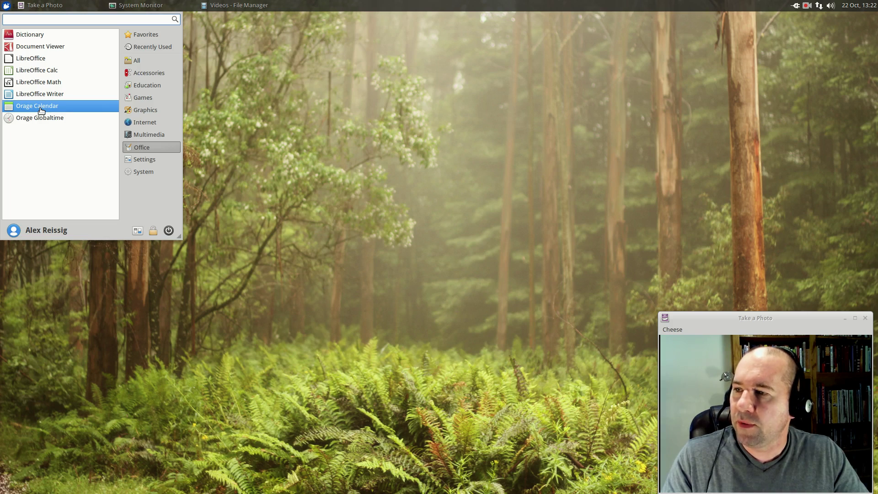
{"action": "left_click", "coordinate": [144, 160]}
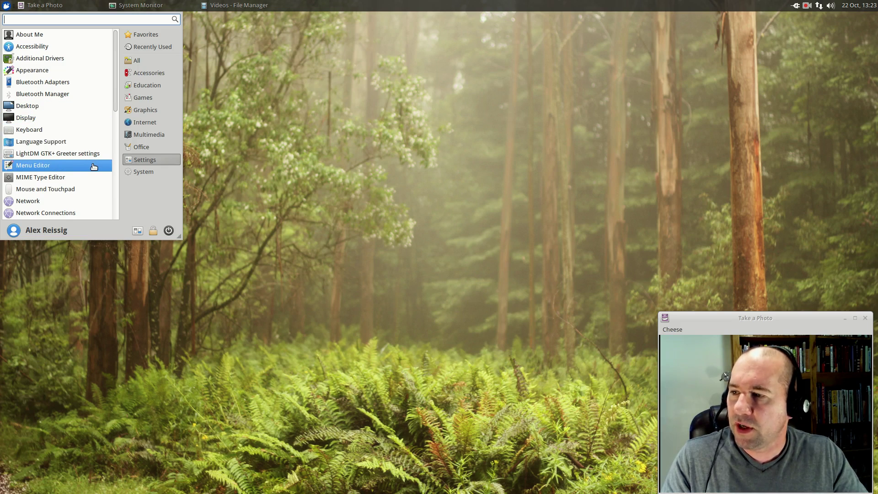
{"action": "scroll", "coordinate": [97, 177], "scroll_direction": "down", "scroll_amount": 1}
{"action": "left_click", "coordinate": [145, 171]}
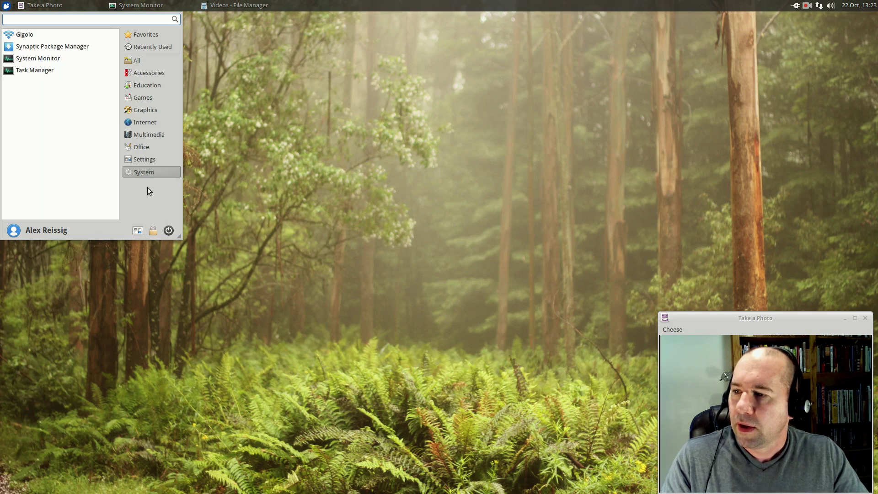